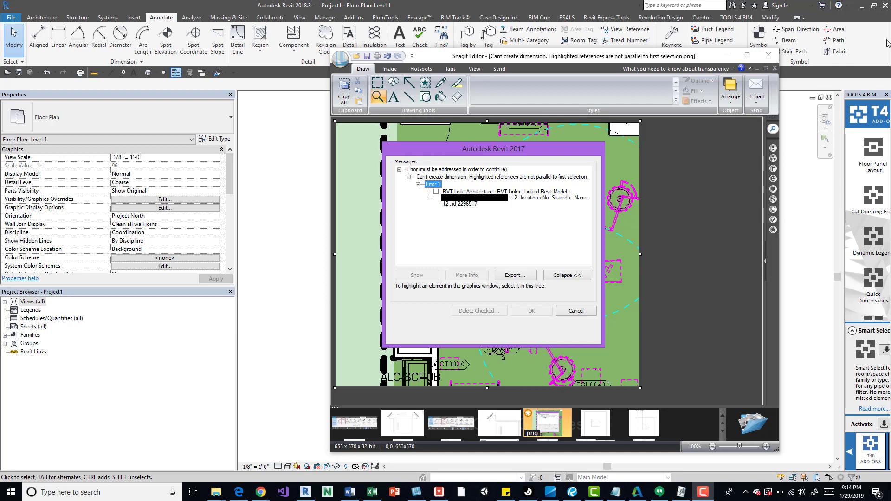
Inspect the left wall's off-square 90.002027° corner angle, then deselect it
left_click(726, 55)
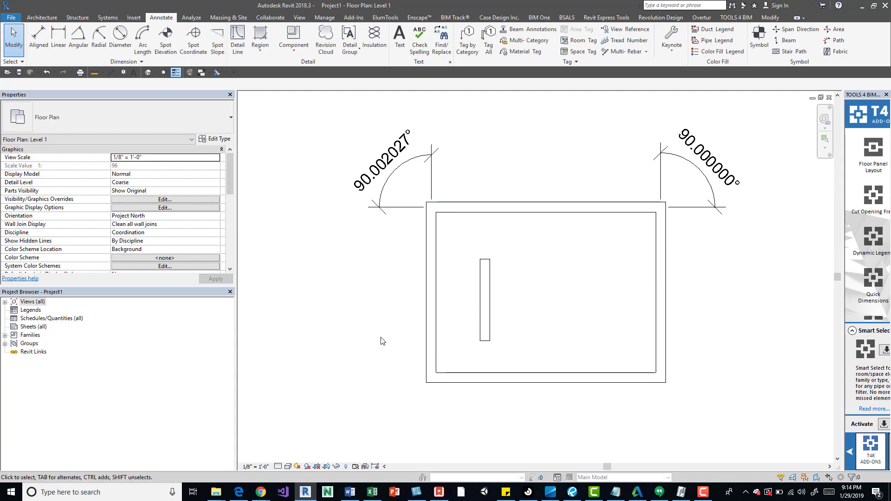
left_click(431, 269)
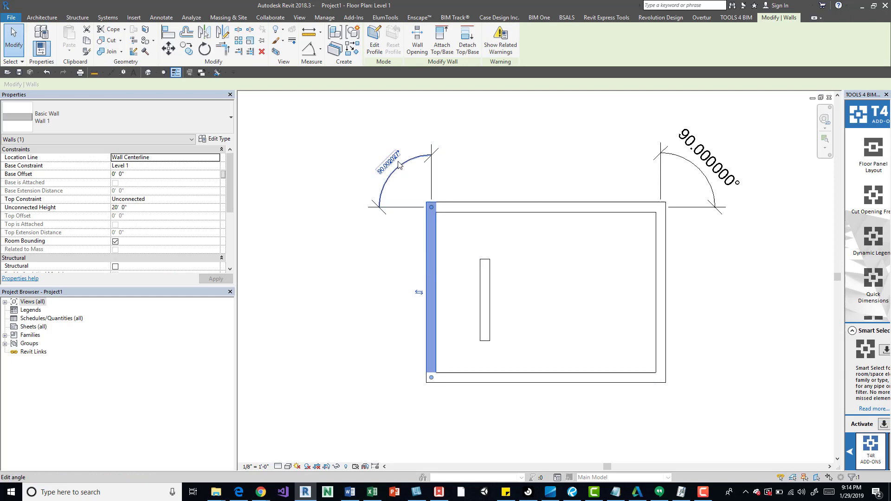
left_click(475, 125)
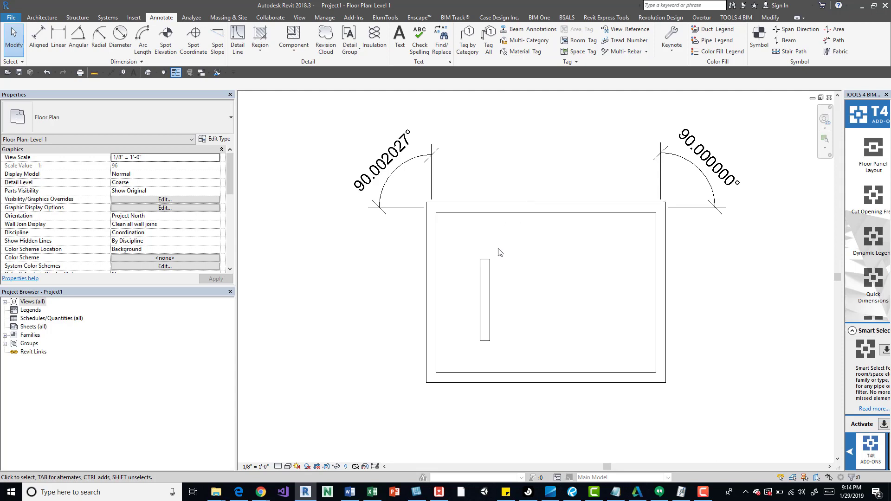
left_click(39, 36)
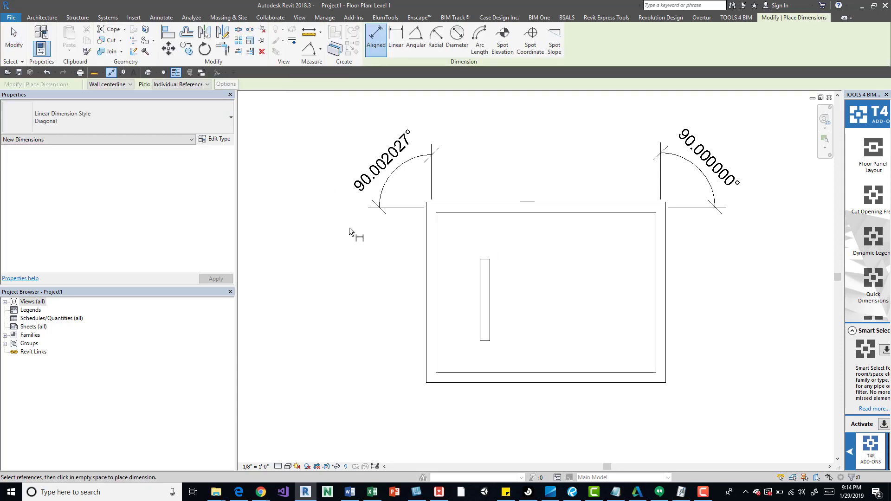
left_click(436, 286)
left_click(486, 292)
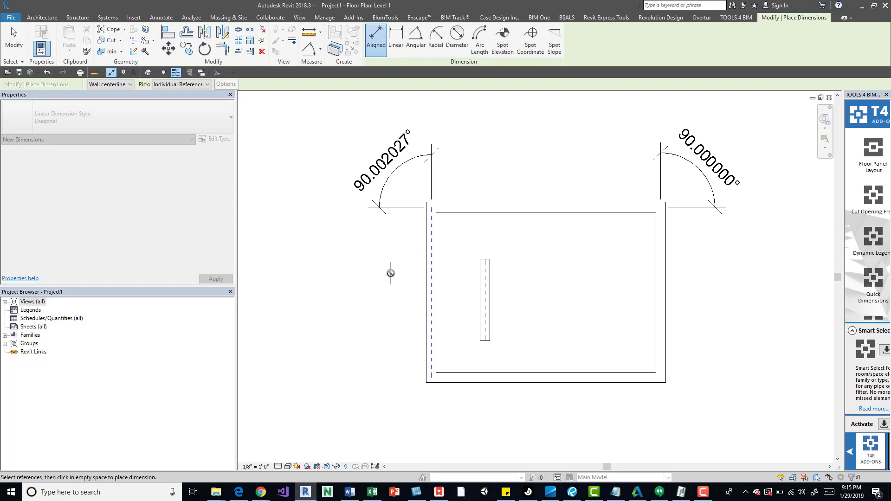
left_click(358, 277)
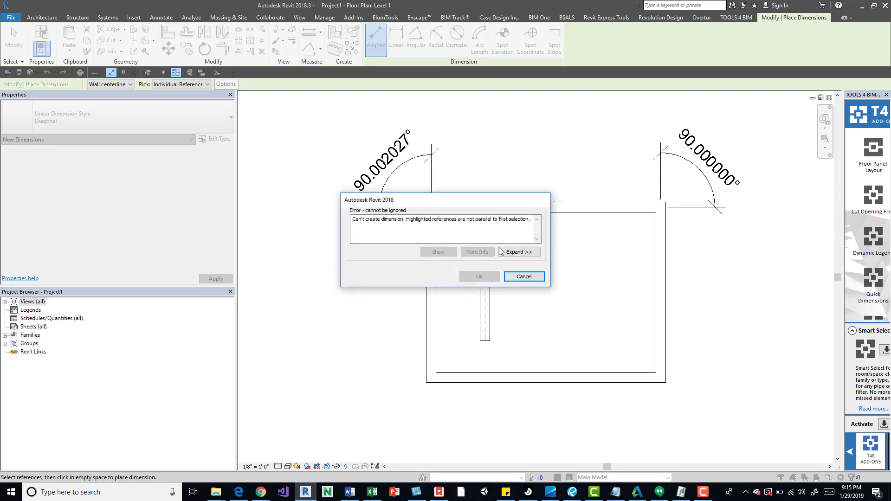
left_click(519, 252)
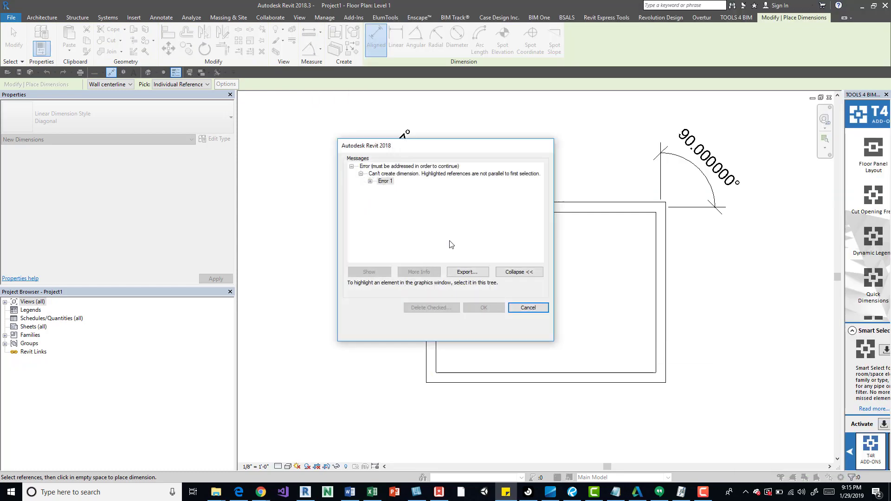
left_click(370, 183)
left_click(371, 181)
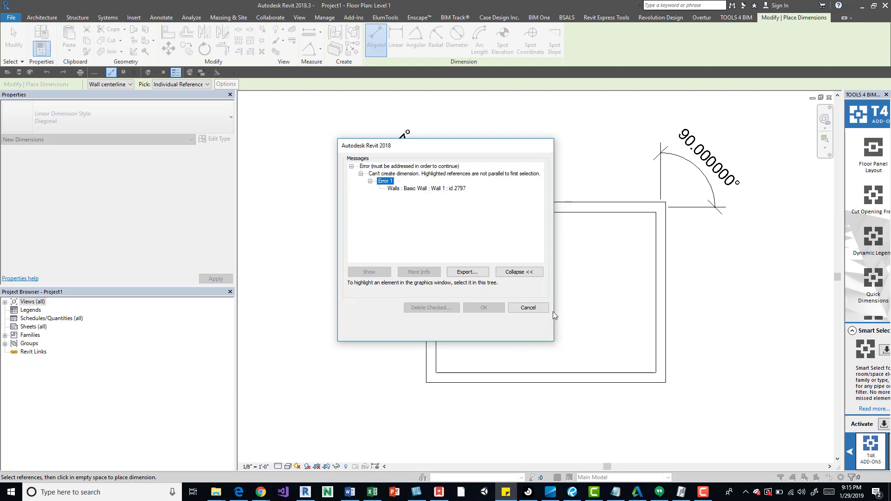
left_click(538, 308)
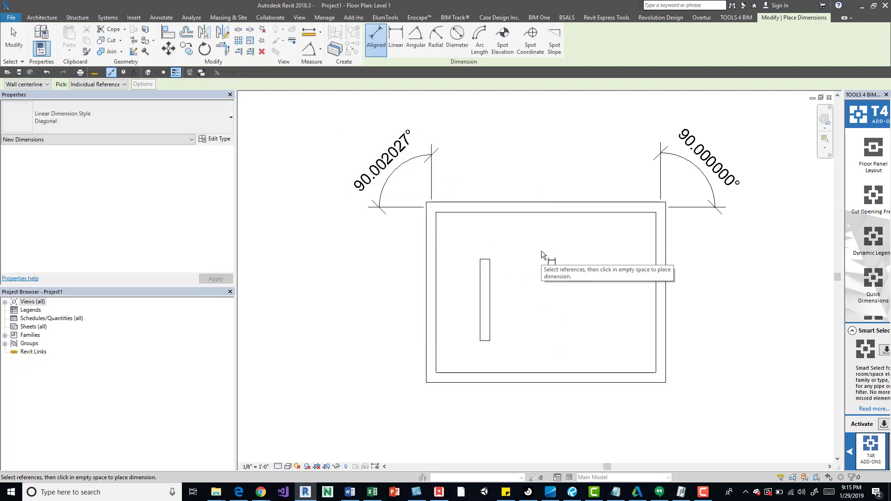
Exit the Aligned dimension tool back to the plain Level 1 plan
key("Escape")
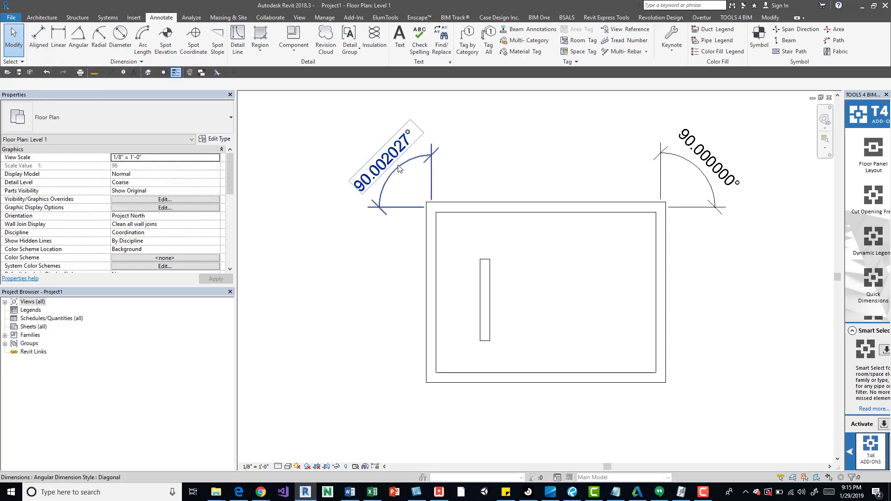
Restart Aligned dimension (DI) and pick the left wall face and the inner wall face
left_click(38, 38)
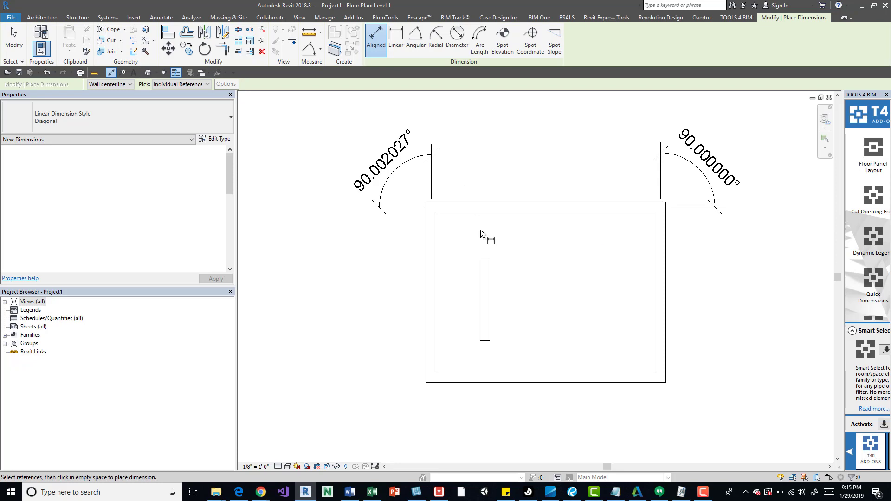
scroll(437, 212, "up", 2)
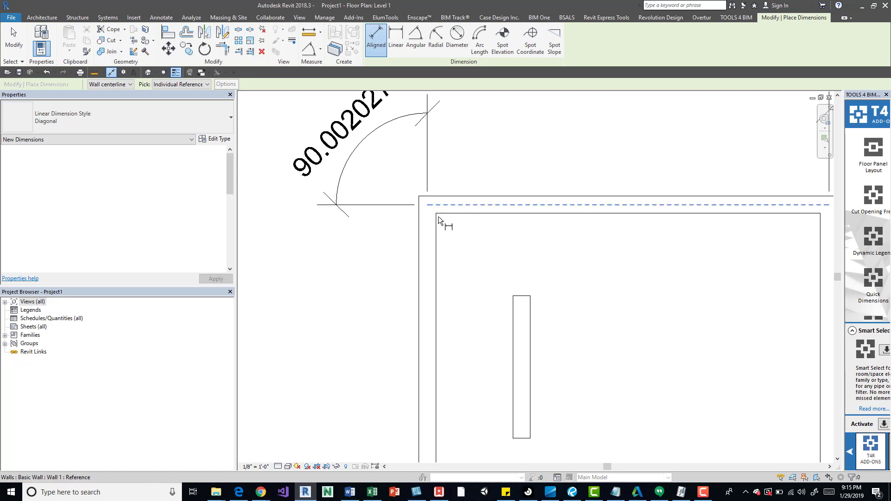
key("Escape")
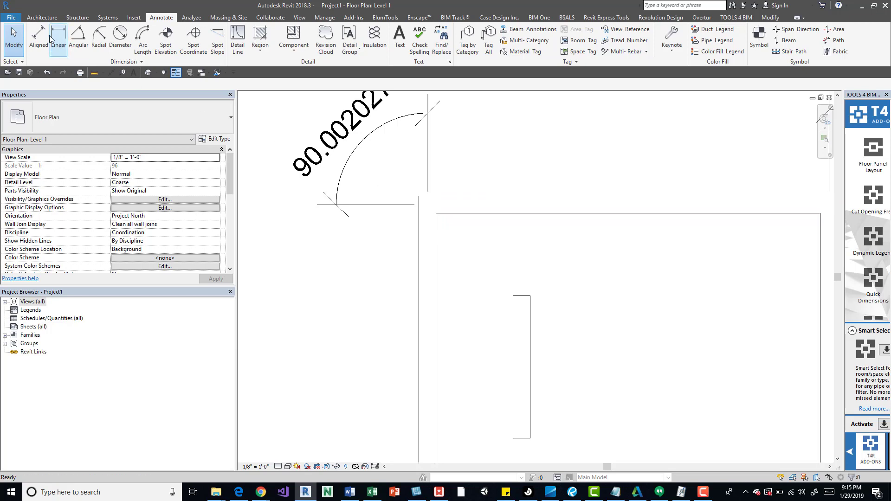
key("d")
key("i")
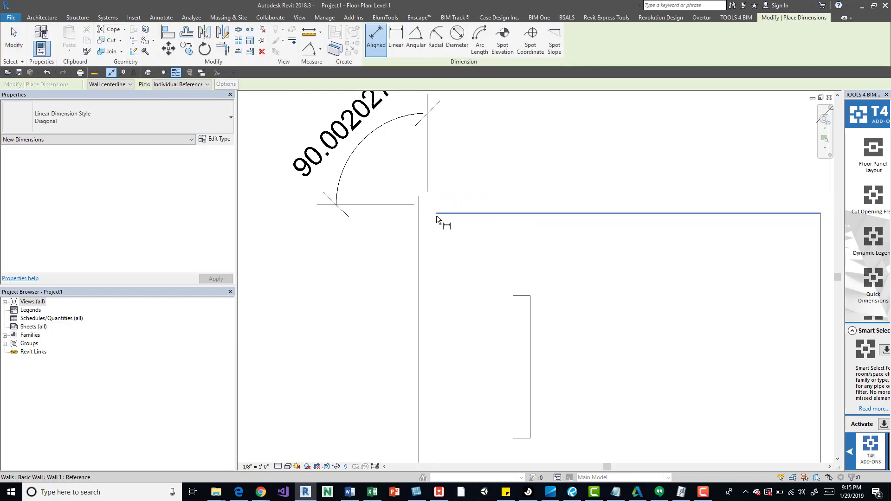
left_click(436, 216)
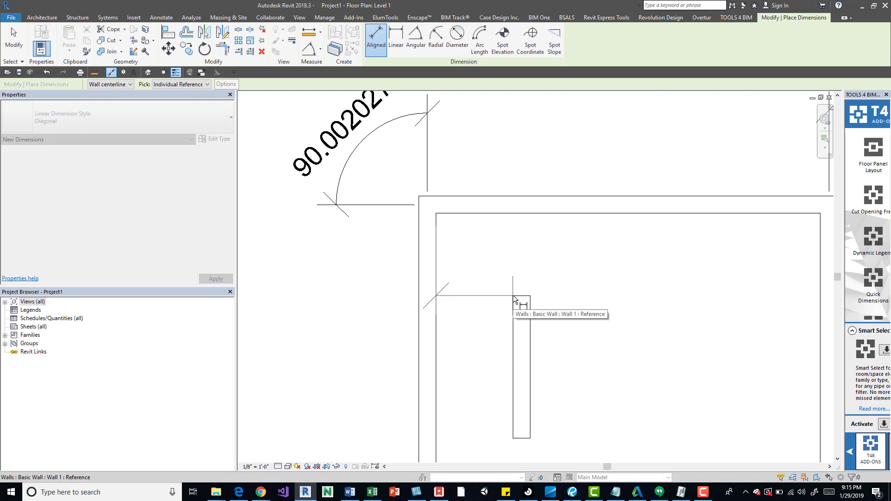
left_click(515, 300)
scroll(517, 251, "down", 3)
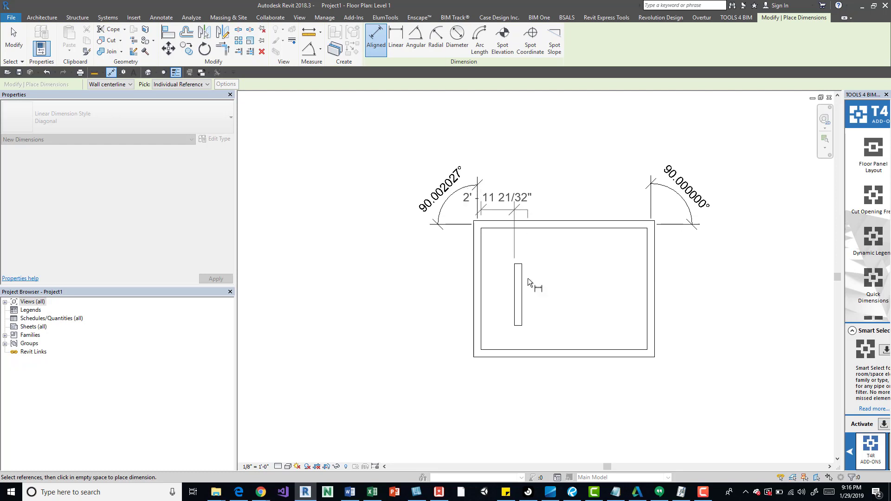
Place the 2' - 11 21/32" dimension below the room and exit the tool
left_click(515, 408)
scroll(520, 404, "up", 2)
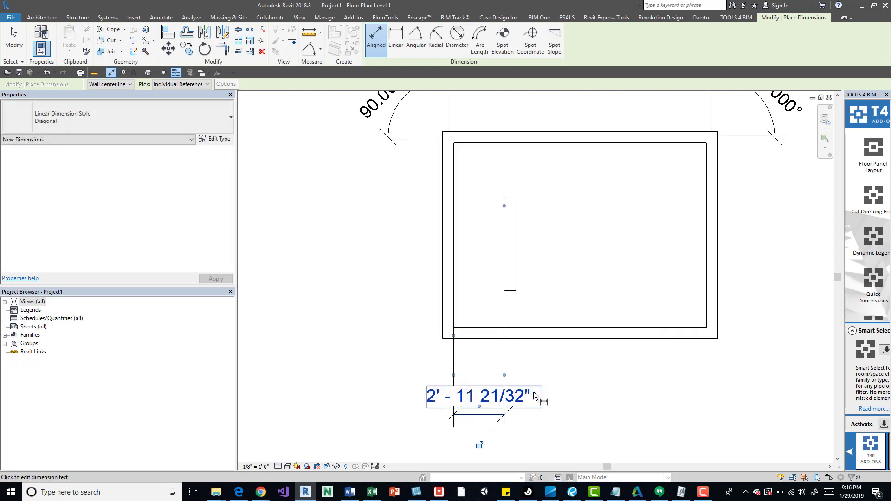
key("Escape")
Move the small inner wall to 4' - 0" from the left wall via its temporary dimension
left_click(514, 258)
middle_click_drag(515, 265, 515, 243)
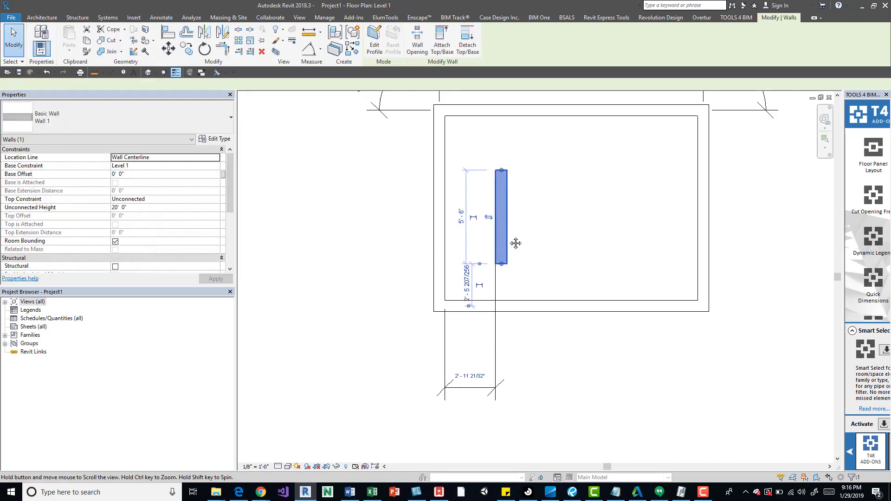
left_click(476, 374)
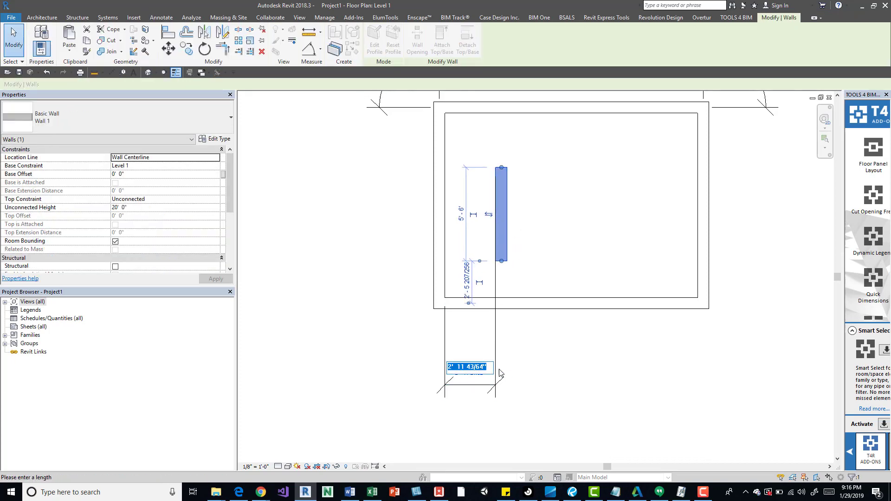
type("4")
key("Return")
key("Escape")
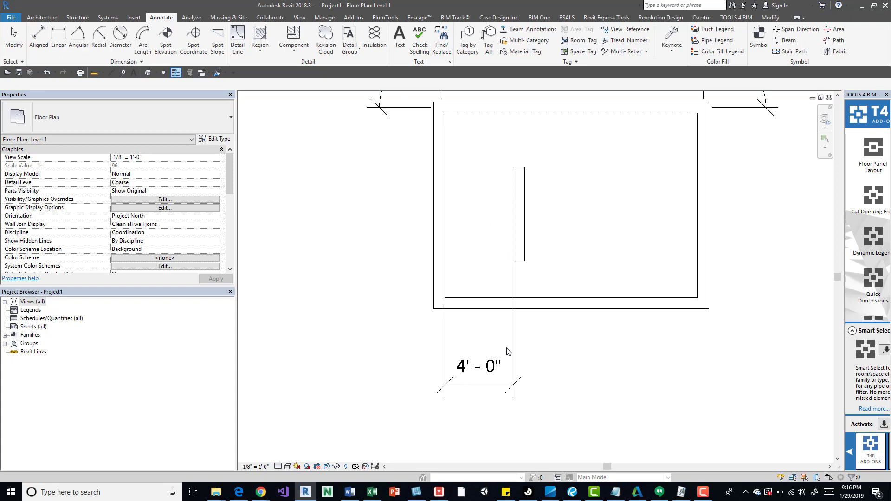
key("F1")
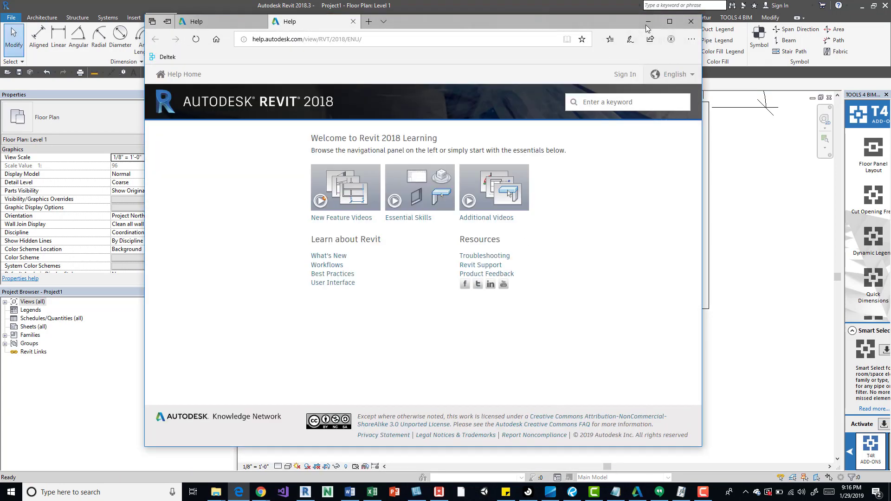
left_click(648, 22)
Lengthen the 4' - 0" dimension's witness line gap downward
left_click(516, 259)
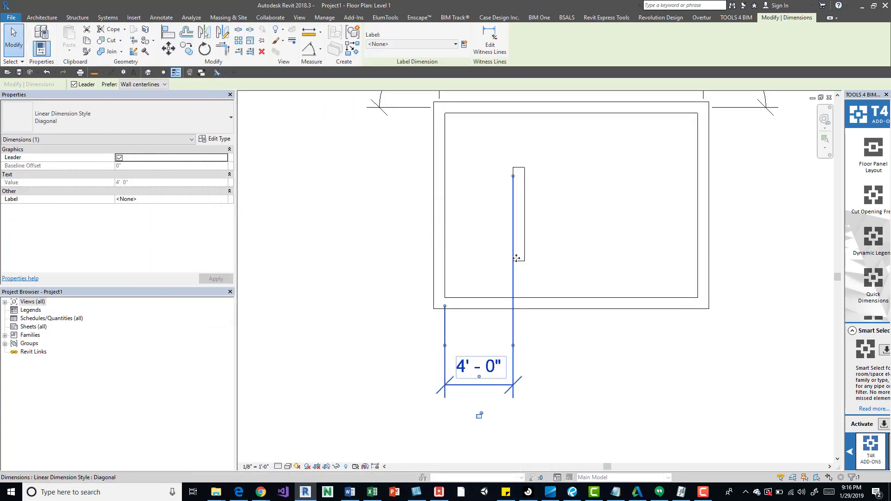
left_click_drag(514, 176, 518, 258)
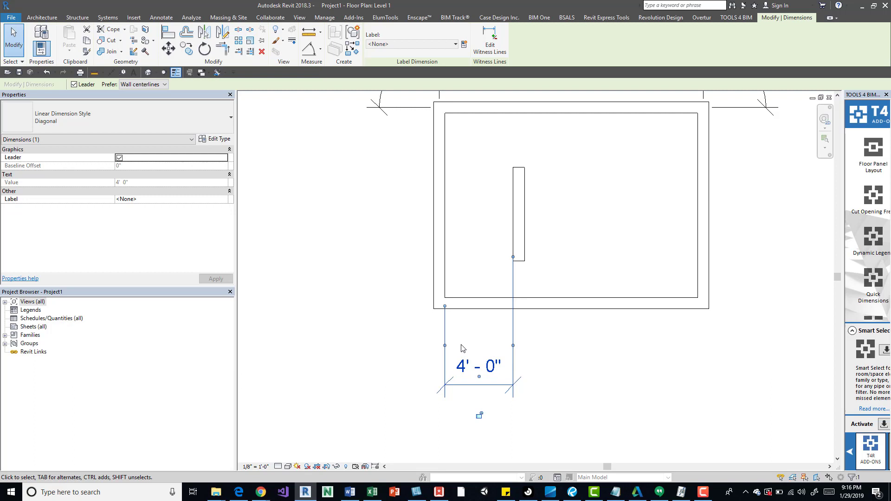
scroll(530, 253, "up", 2)
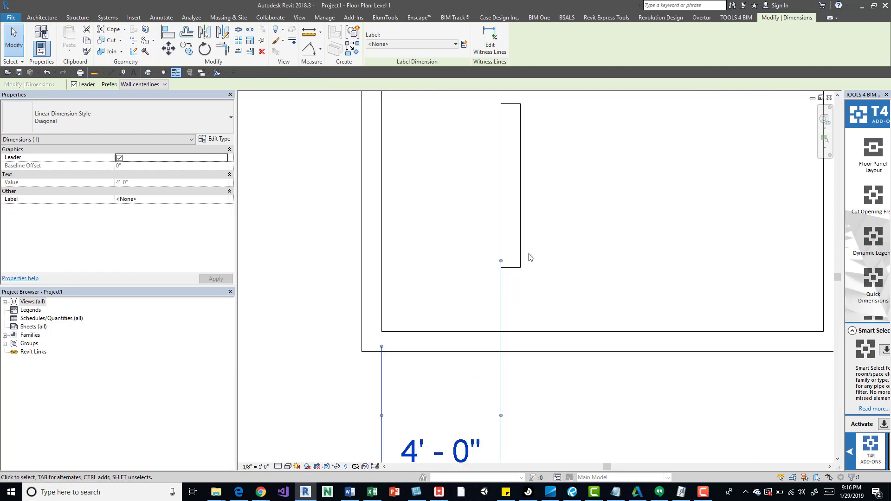
left_click_drag(503, 266, 550, 284)
scroll(541, 294, "down", 3)
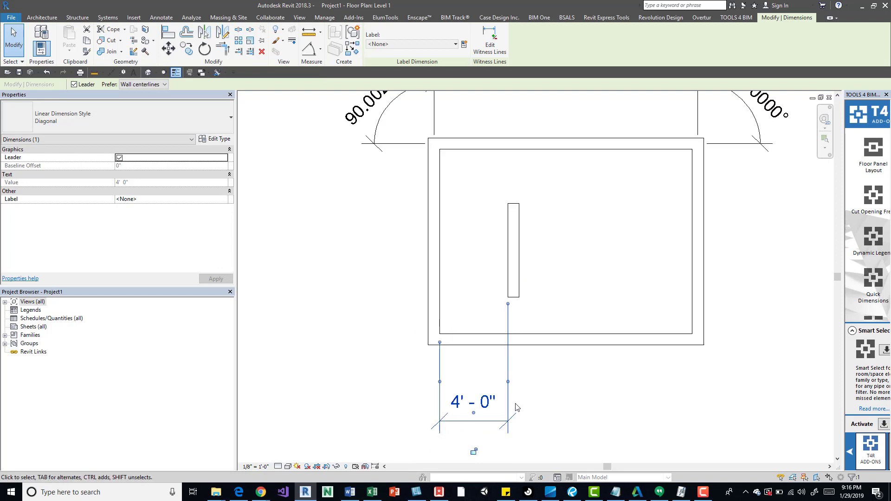
key("Escape")
middle_click_drag(499, 408, 483, 351)
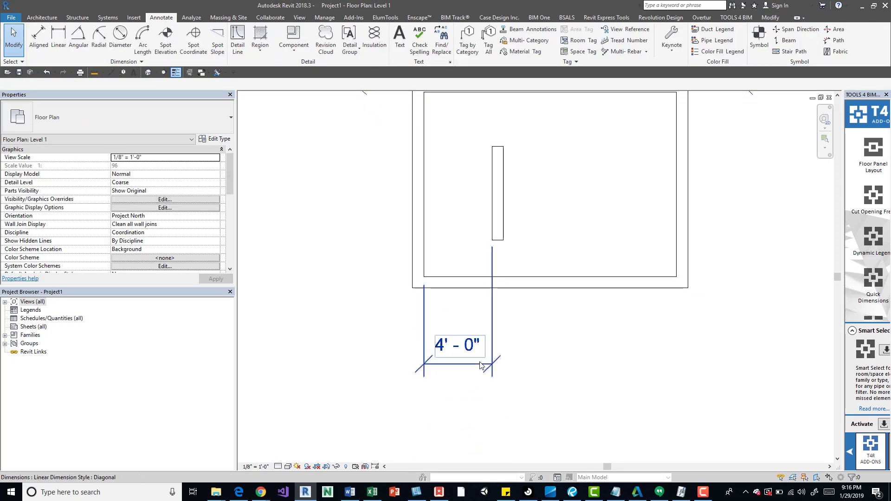
Delete the 4' - 0" dimension and undo back to the original wall position
left_click(480, 365)
key("Delete")
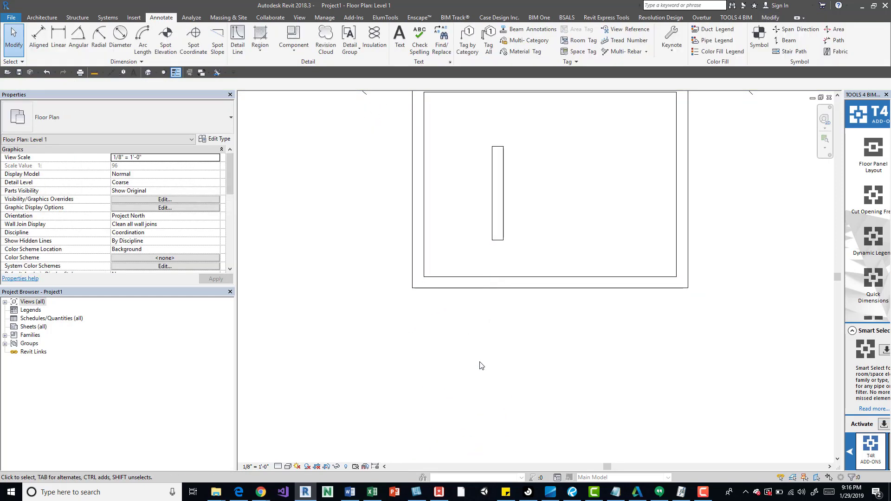
scroll(470, 331, "down", 1)
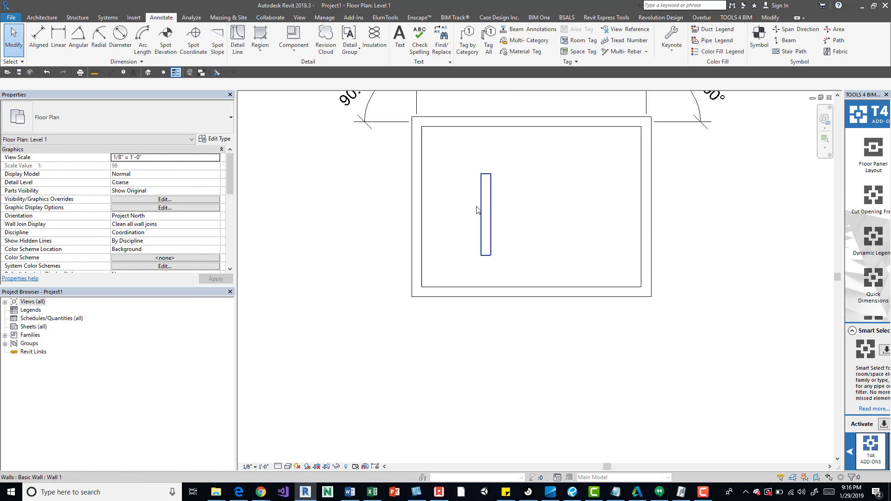
key("ctrl+z")
key("ctrl+z")
key("ctrl+z")
key("ctrl+z")
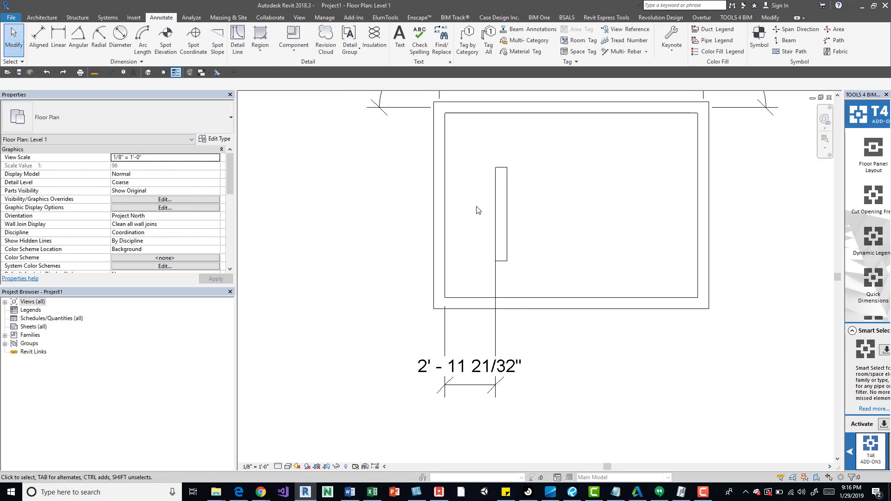
Undo once more and change the left wall's angle from 90.002027° to exactly 90°
key("ctrl+z")
key("ctrl+z")
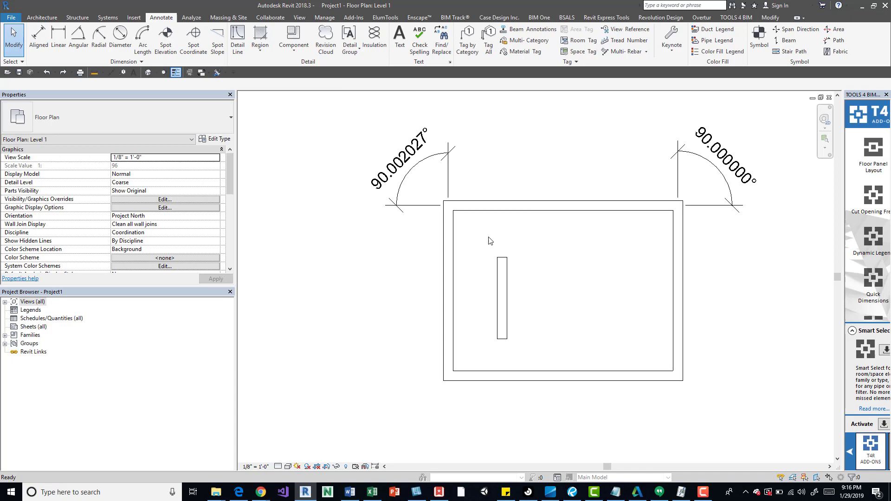
left_click(443, 251)
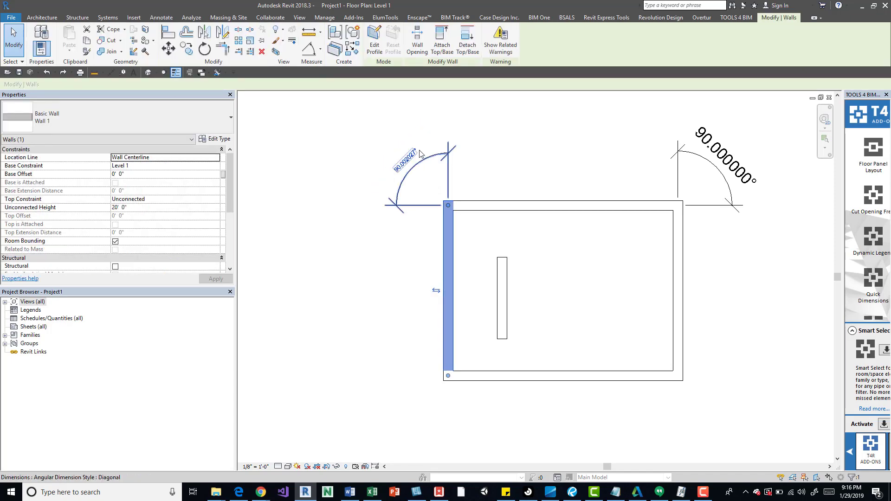
key("Escape")
left_click(447, 232)
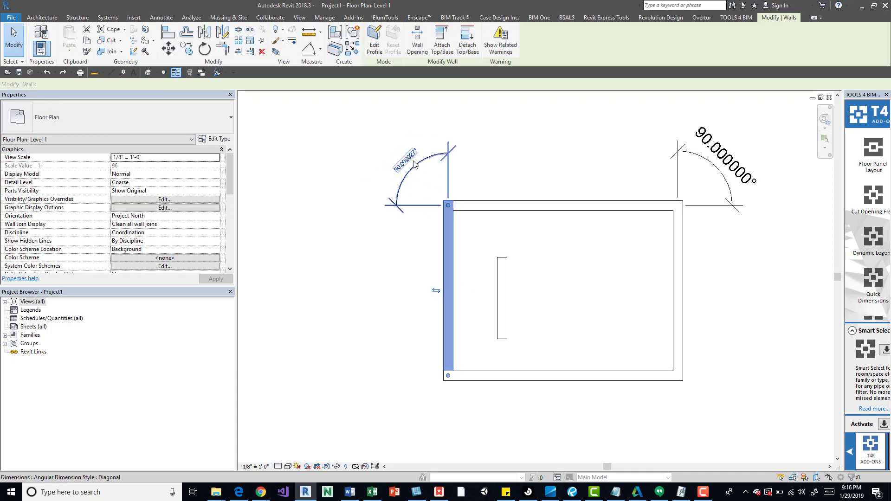
left_click(431, 159)
type("9")
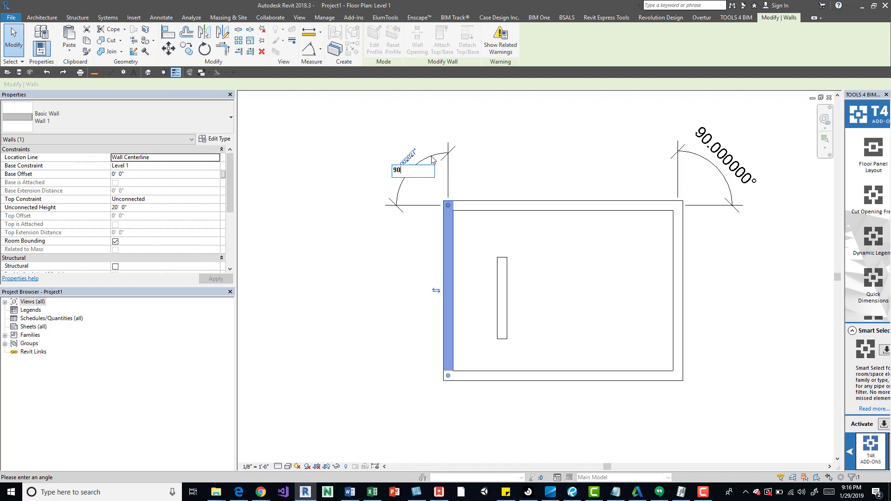
type("0")
key("Return")
key("Escape")
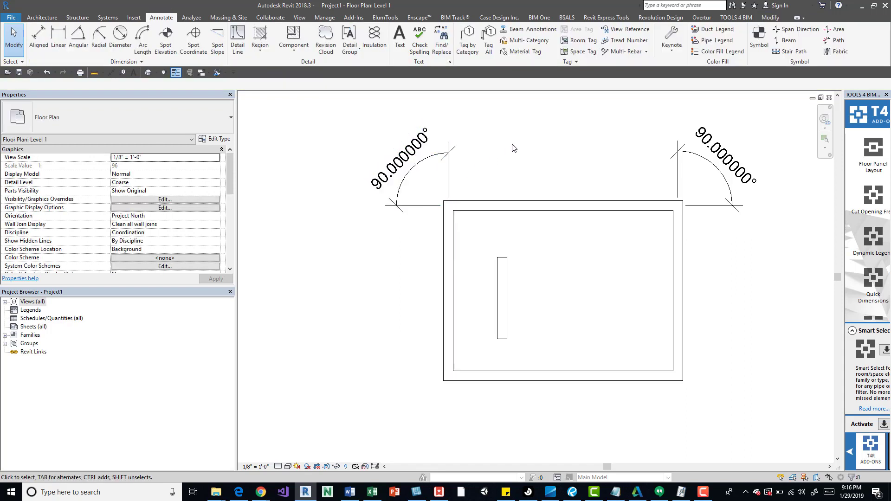
Dimension the left wall centerline to the small interior wall, 3' - 7 21/32", below the room
key("d")
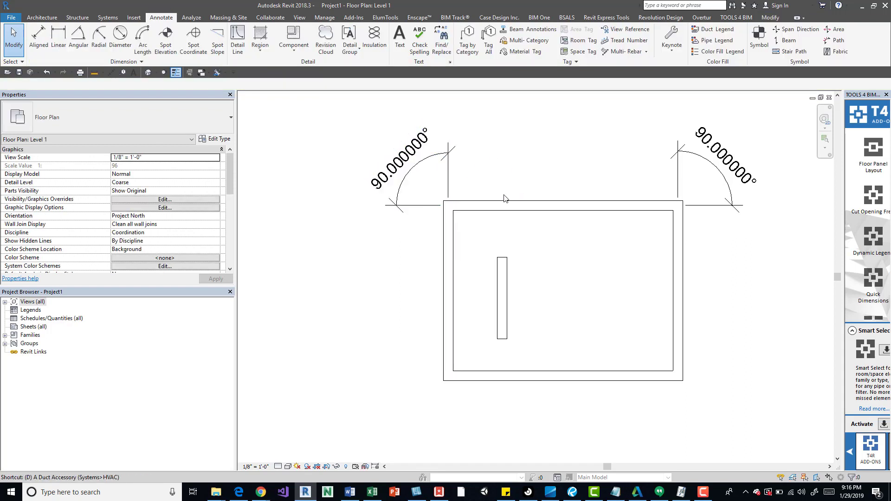
key("i")
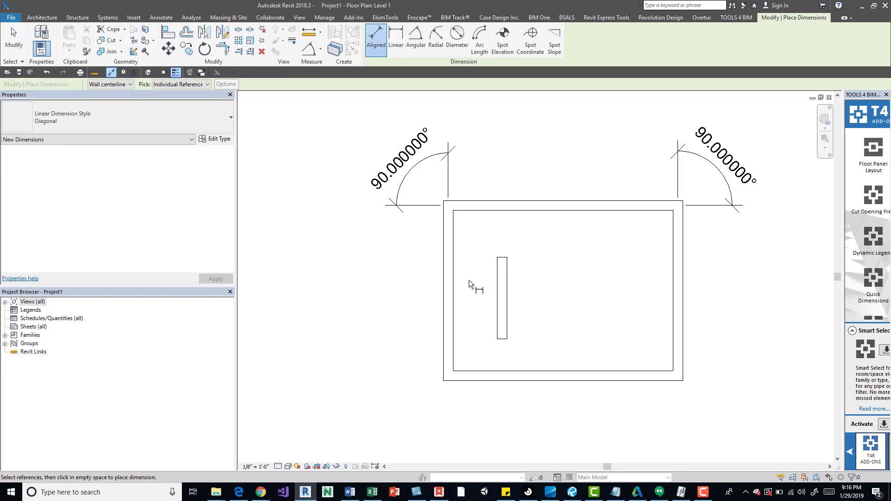
left_click(455, 277)
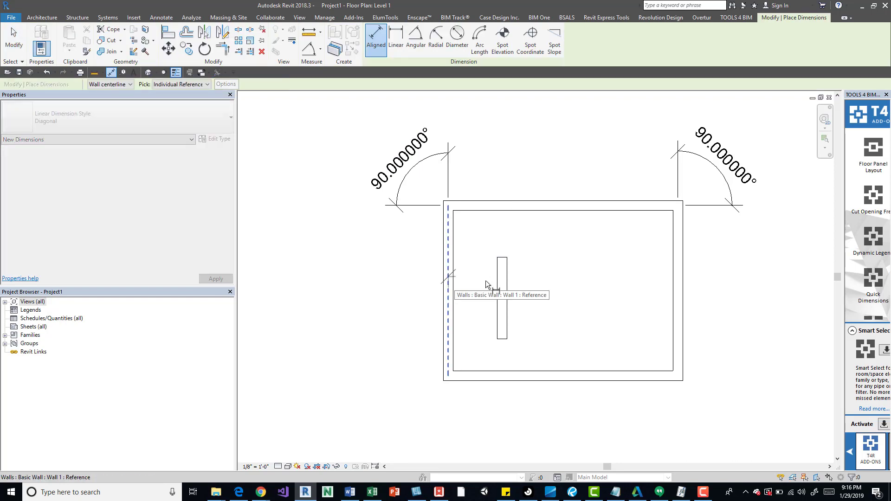
left_click(508, 247)
middle_click_drag(510, 420, 514, 335)
left_click(510, 348)
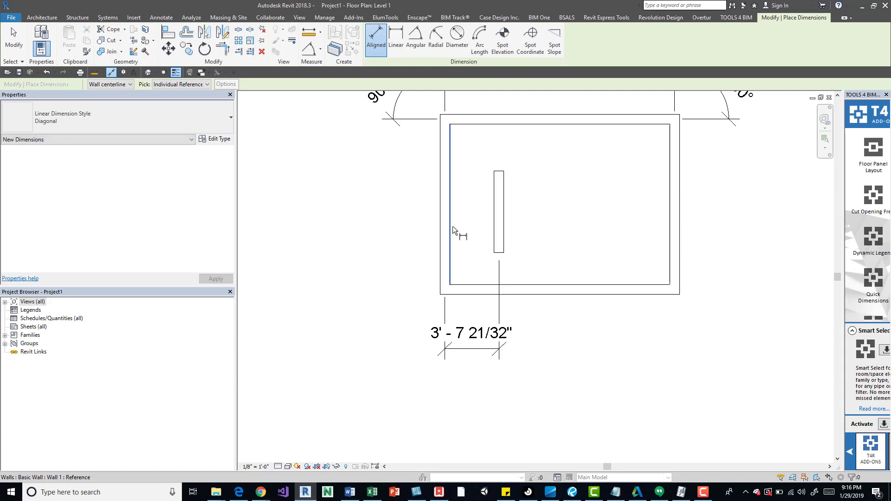
Add a second 2' - 11 21/32" dimension from the left wall to the small wall
left_click(453, 227)
left_click(494, 227)
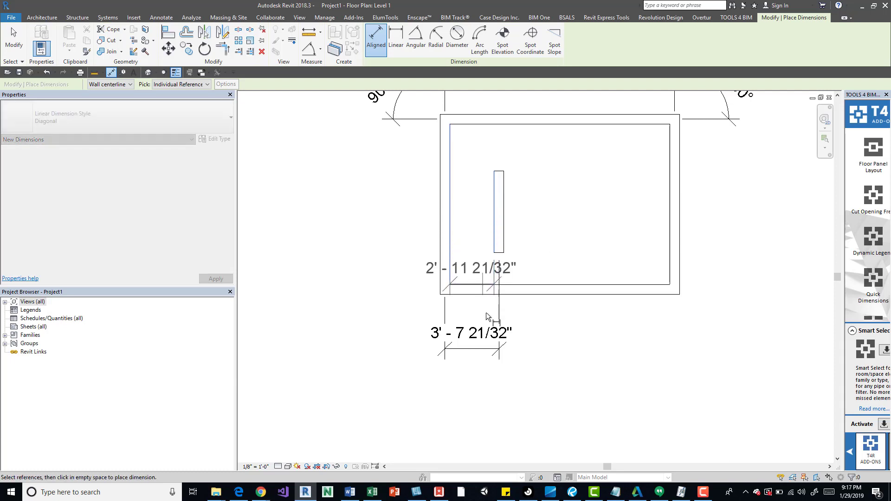
left_click(488, 418)
key("Escape")
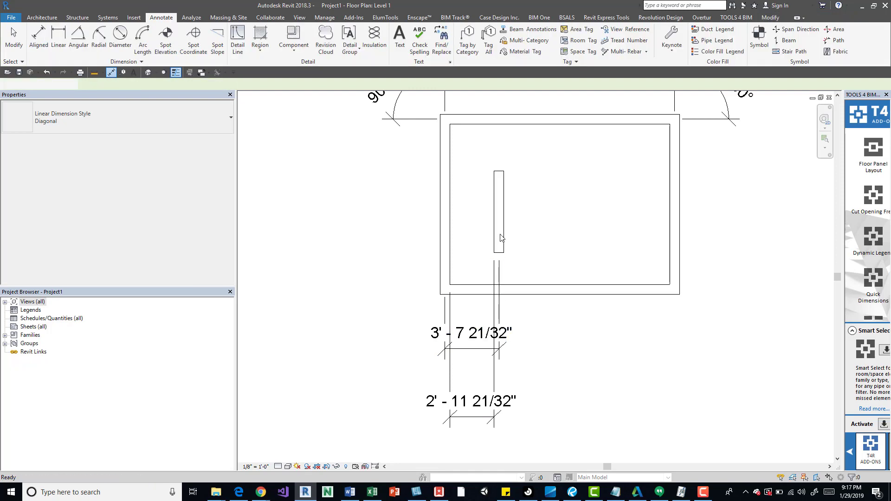
key("Escape")
middle_click_drag(500, 238, 471, 174)
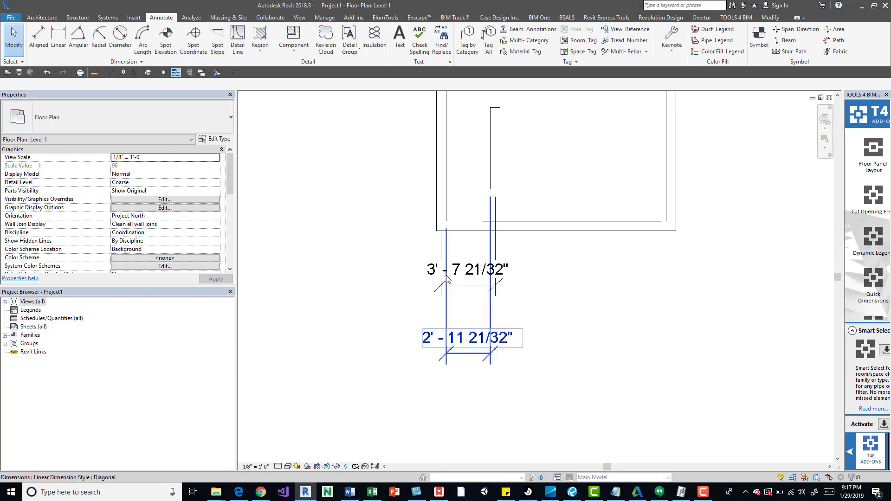
middle_click_drag(477, 270, 477, 324)
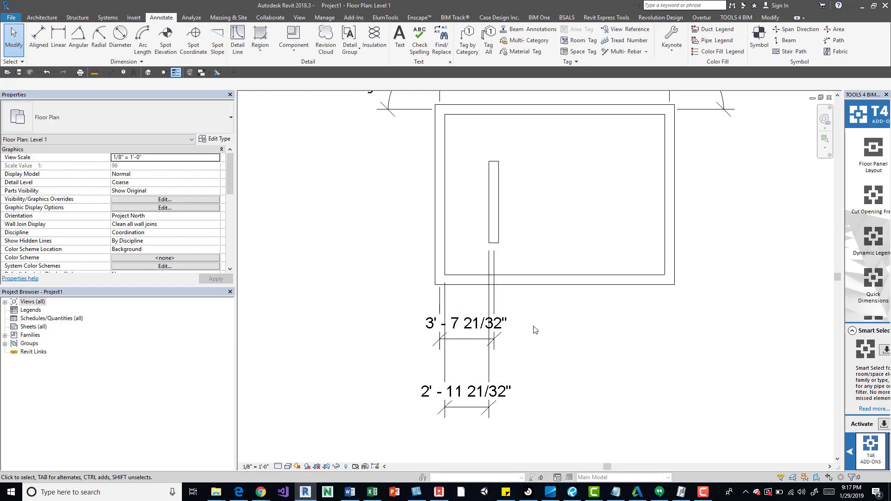
middle_click_drag(493, 223, 486, 271)
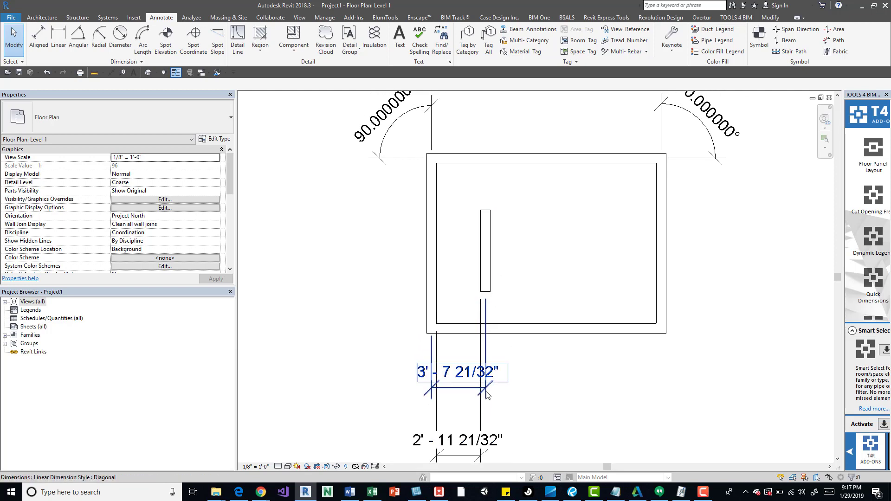
Move the small interior wall so the 3' - 7 21/32" dimension reads 4' - 0"
scroll(468, 400, "down", 5)
left_click(474, 167)
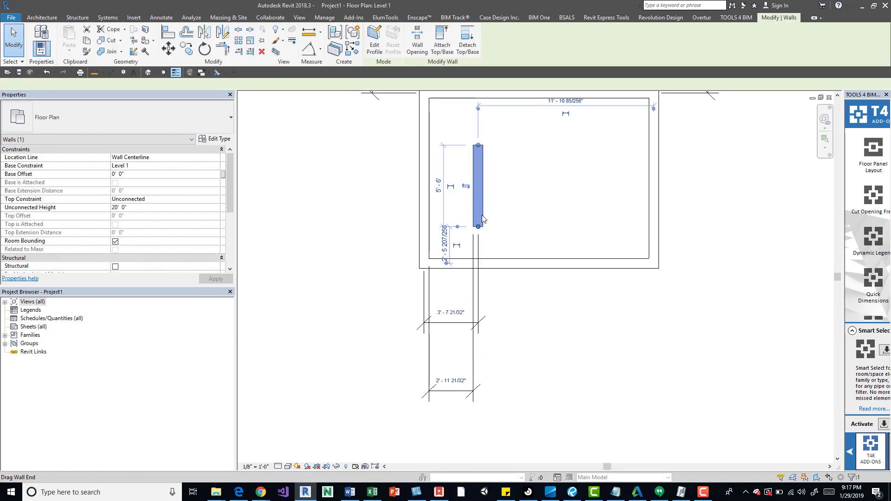
middle_click_drag(450, 310, 449, 329)
left_click(450, 328)
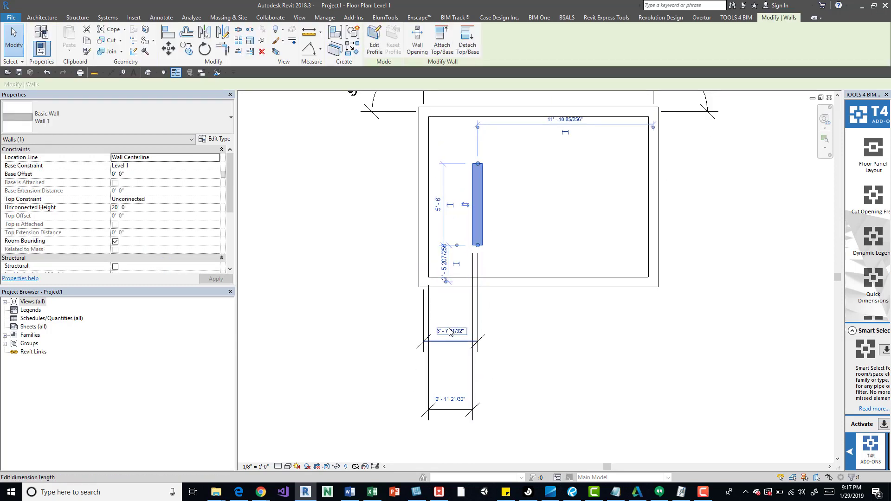
type("4")
key("Return")
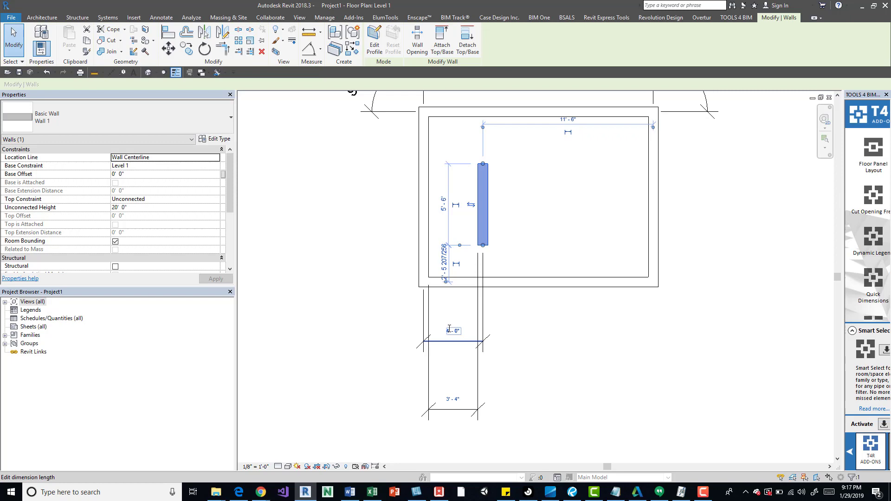
key("Escape")
Check the top-left angular dimension and the left wall, then clear the selection
middle_click_drag(468, 241, 449, 335)
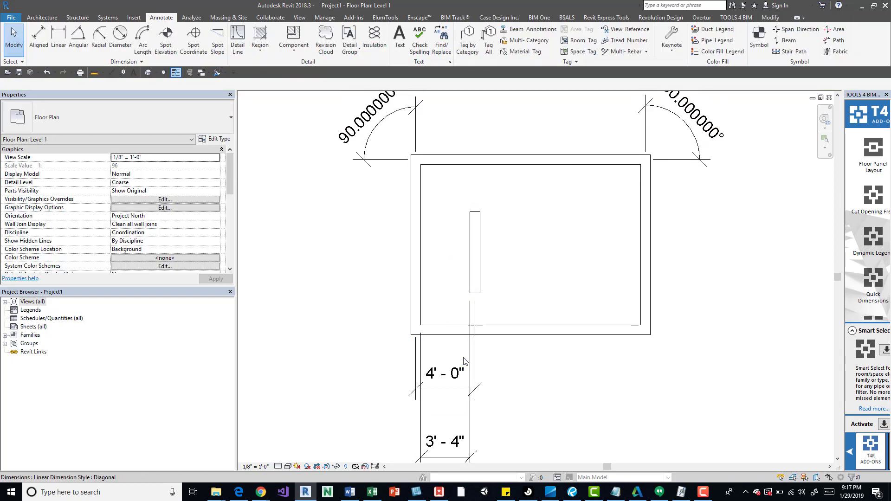
scroll(450, 336, "down", 2)
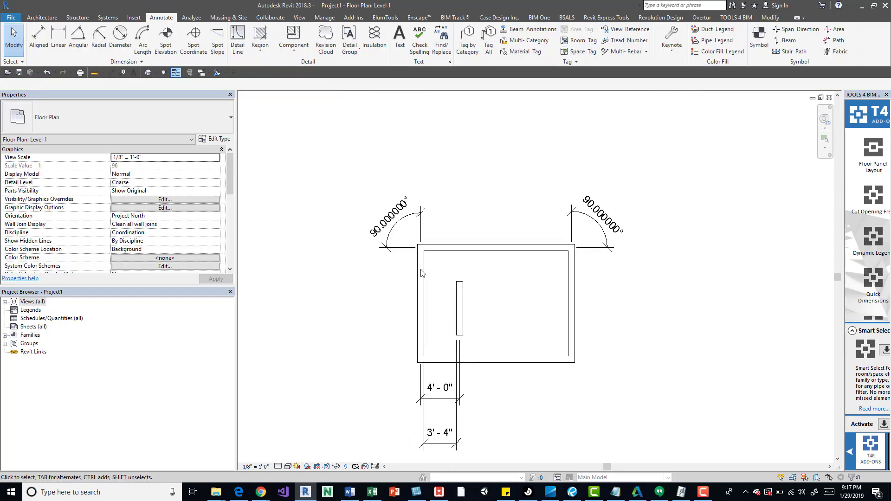
left_click(390, 214)
left_click(417, 296)
key("Escape")
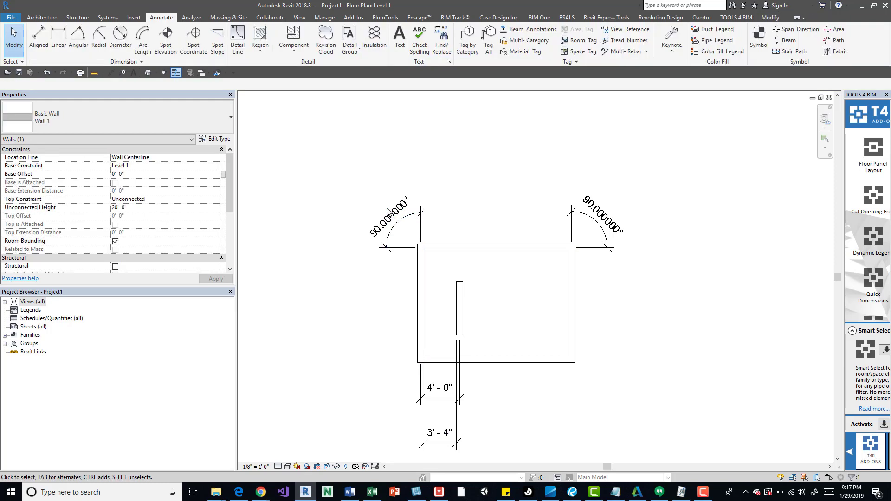
Edit the left wall's angle value to 90.0027° by trimming its trailing zeros
left_click(416, 296)
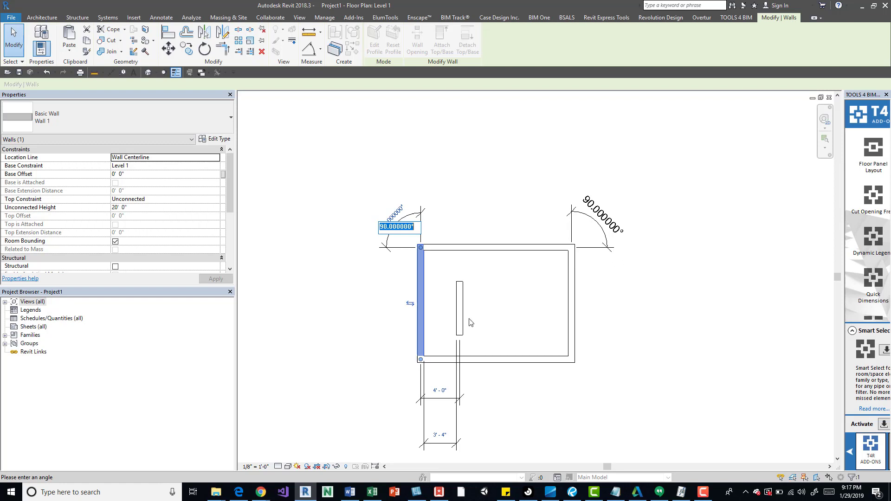
middle_click_drag(471, 325, 467, 295)
left_click(401, 199)
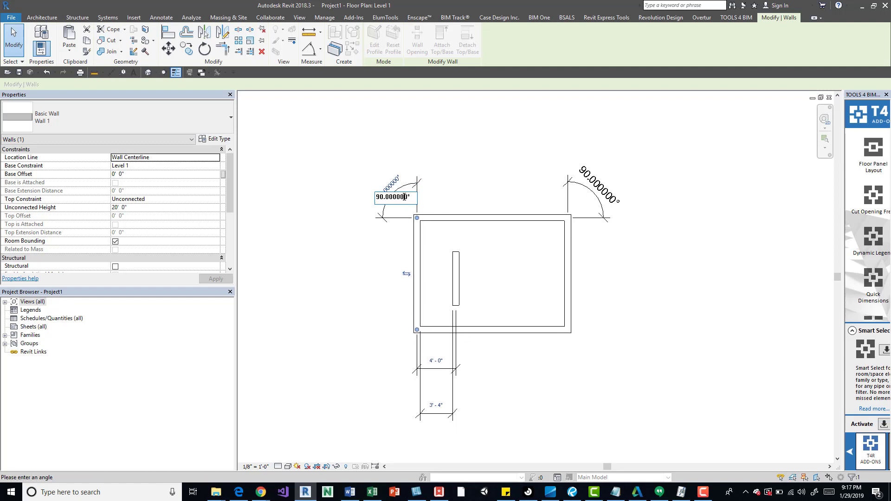
scroll(402, 198, "up", 2)
left_click(403, 196)
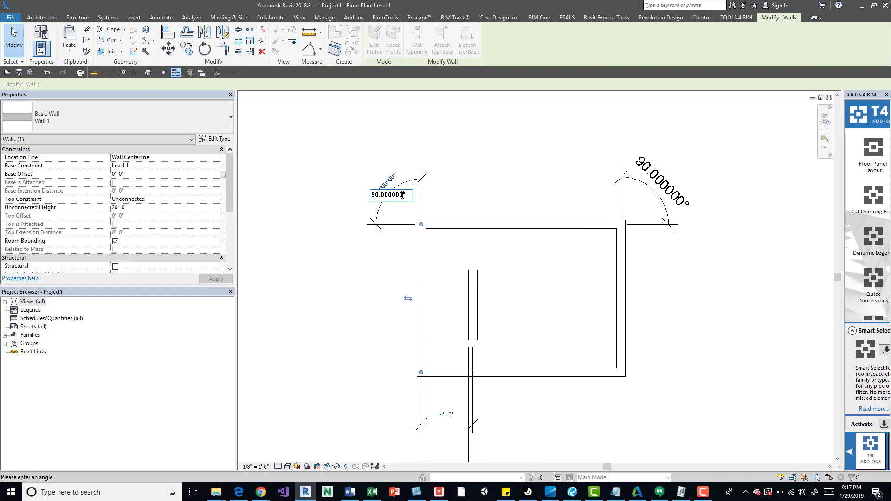
key("BackSpace")
key("BackSpace")
key("BackSpace")
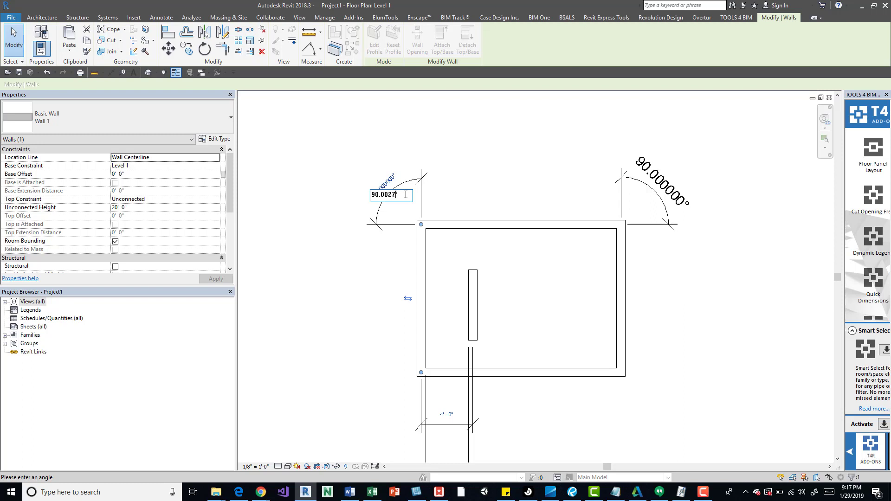
key("Return")
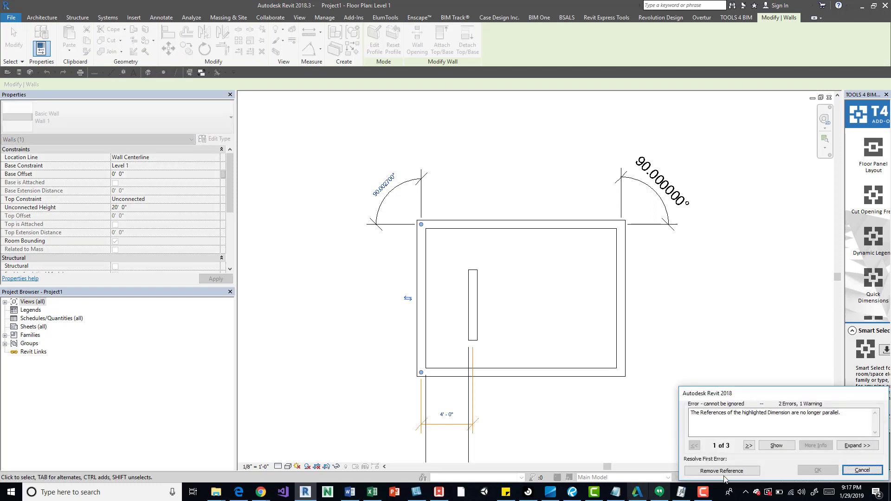
Show the non-parallel dimension elements, then remove their references to clear the error
left_click(777, 445)
left_click(506, 281)
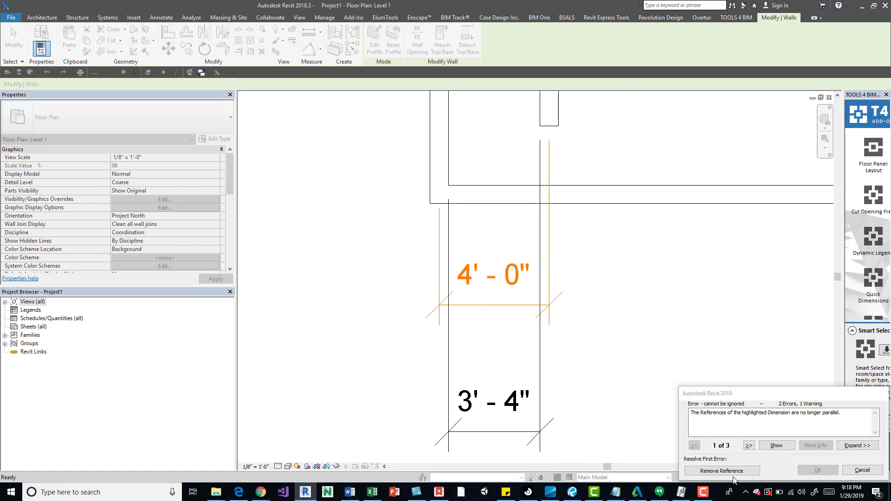
left_click(722, 471)
scroll(498, 327, "down", 3)
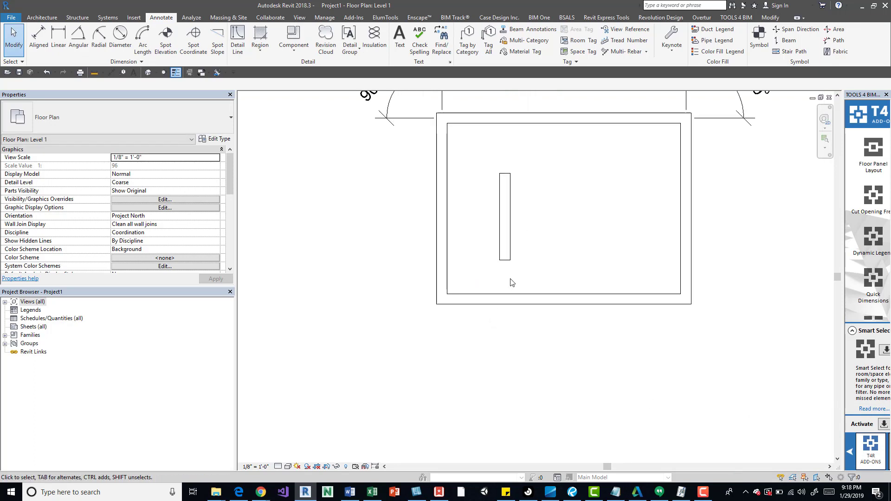
middle_click_drag(470, 237, 476, 281)
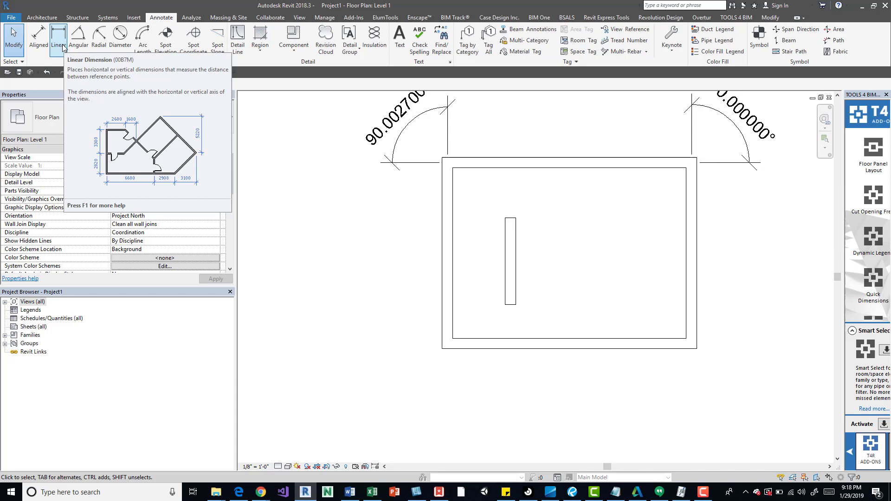
middle_click_drag(447, 195, 432, 240)
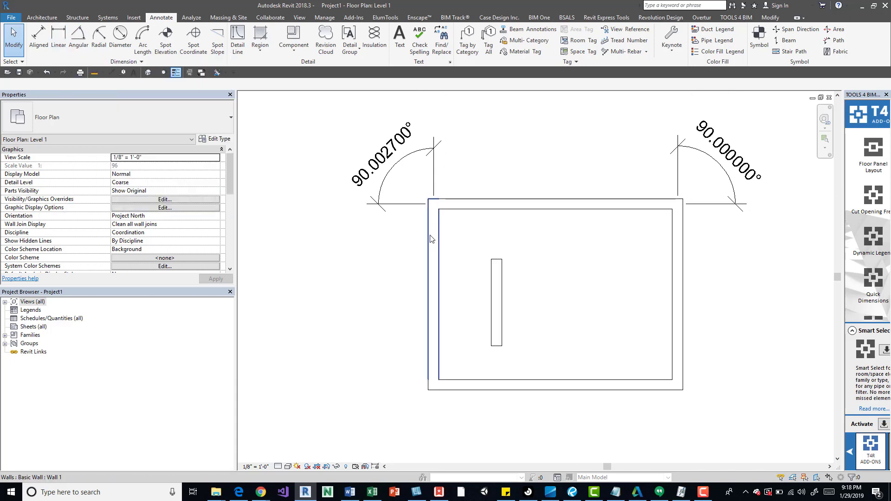
middle_click_drag(467, 146, 449, 201)
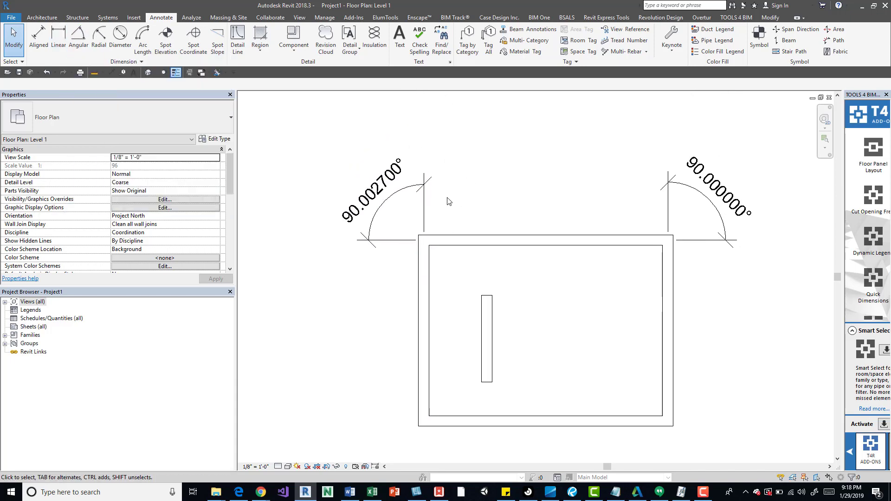